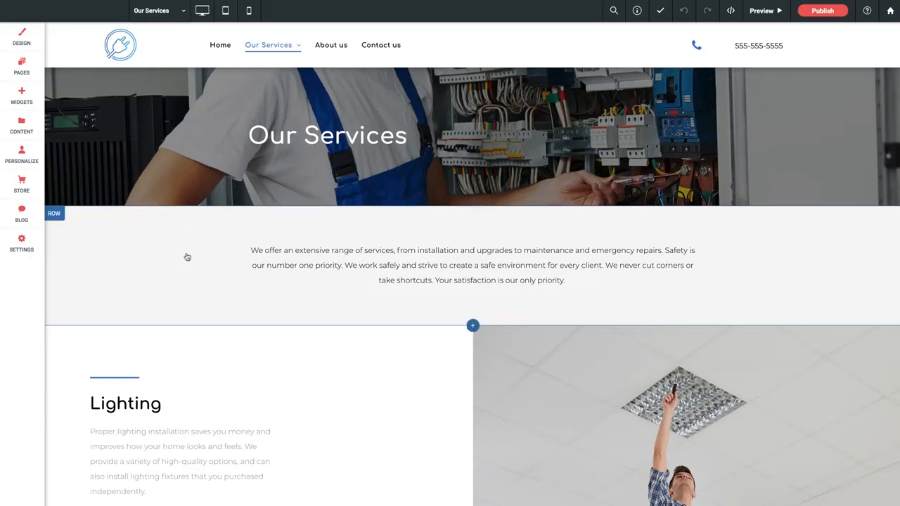
pyautogui.scroll(-2, 187, 257)
pyautogui.scroll(-3, 216, 258)
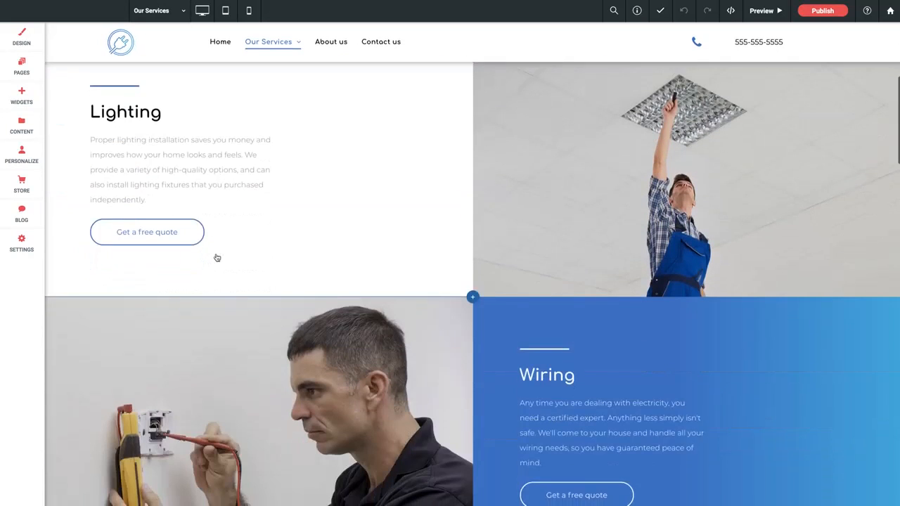
pyautogui.scroll(3, 250, 231)
pyautogui.scroll(5, 251, 231)
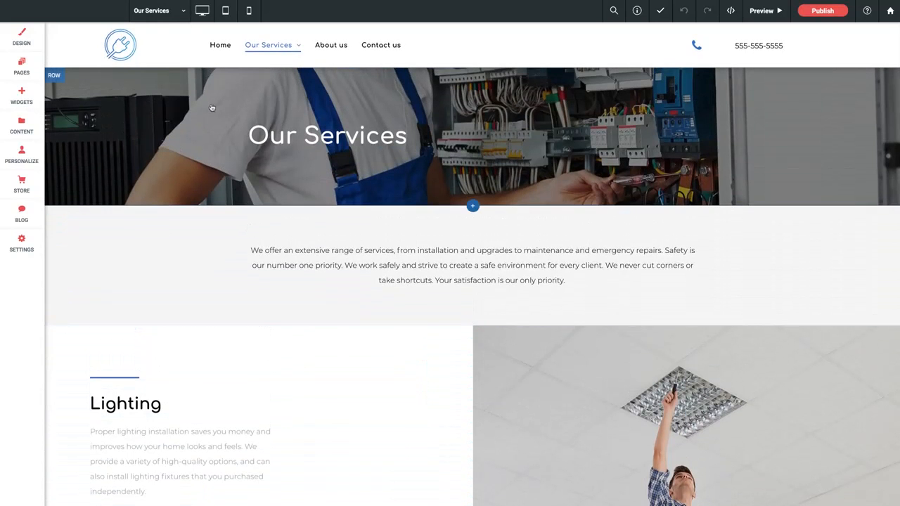
# Move the "Our Services" banner row below the introduction text row and return it to its original position.
pyautogui.click(56, 79)
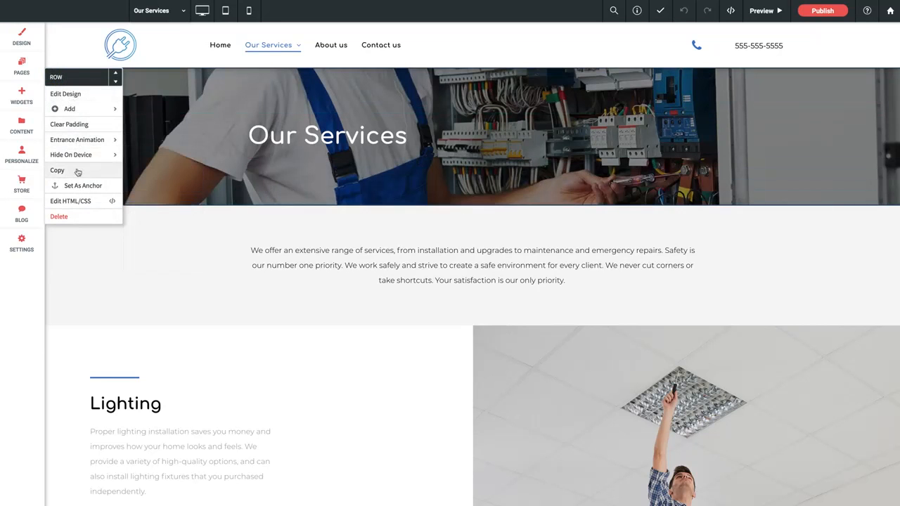
pyautogui.click(116, 83)
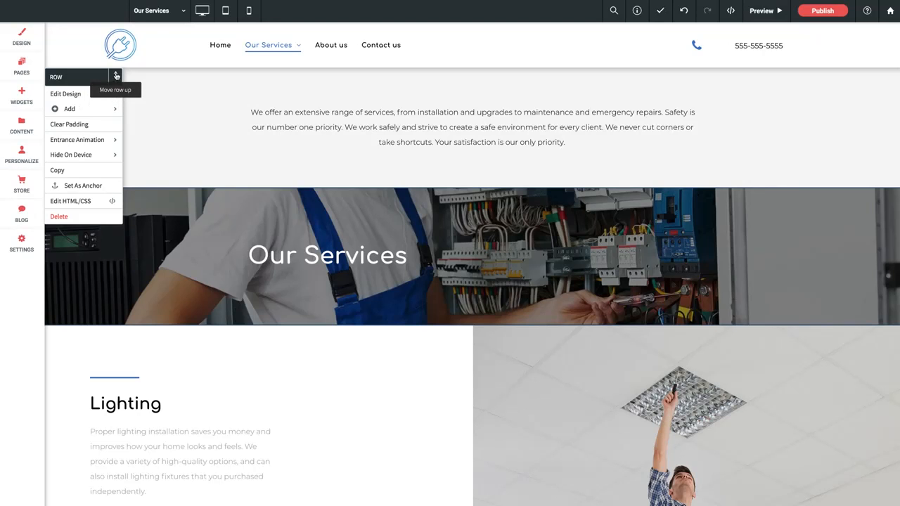
pyautogui.click(117, 75)
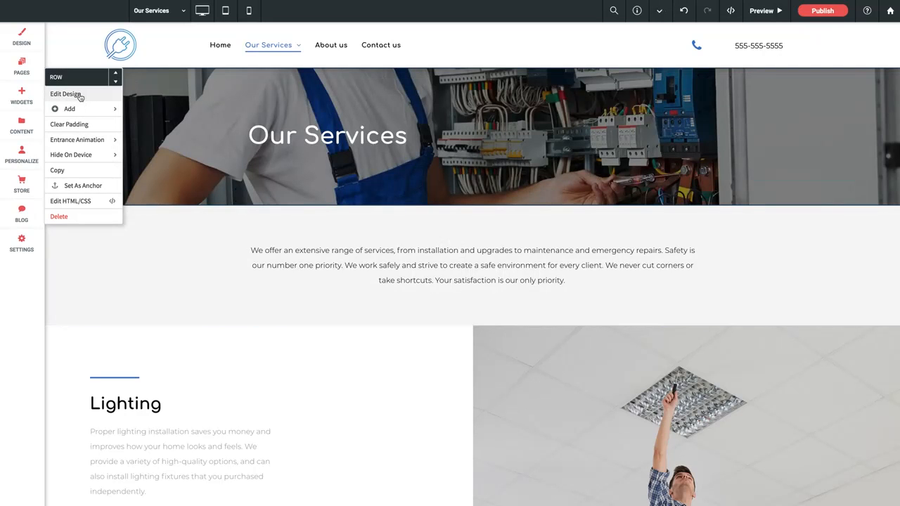
# Add an empty row above the "Our Services" banner row and delete it again.
pyautogui.moveTo(81, 107)
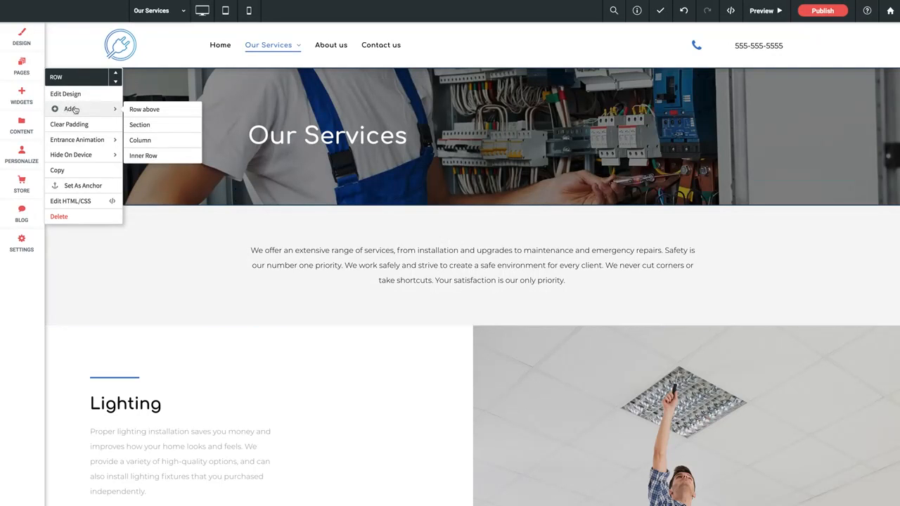
pyautogui.click(142, 111)
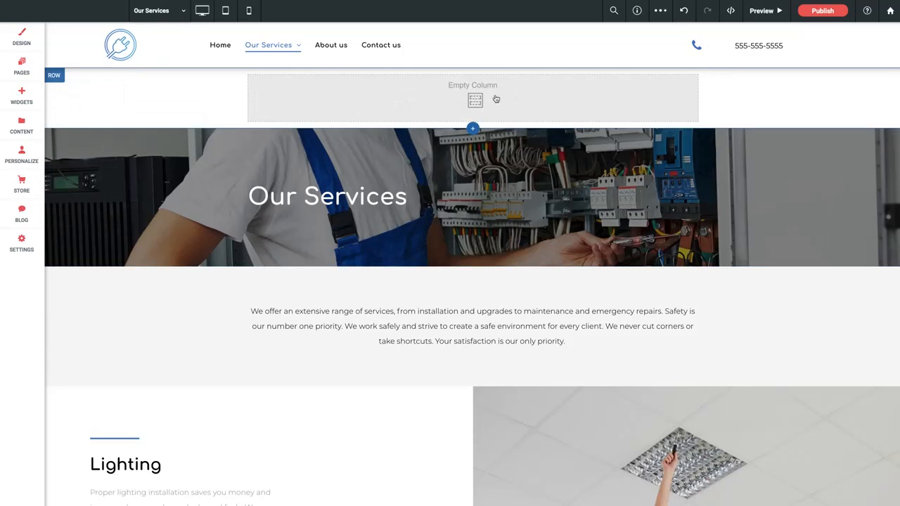
pyautogui.click(56, 76)
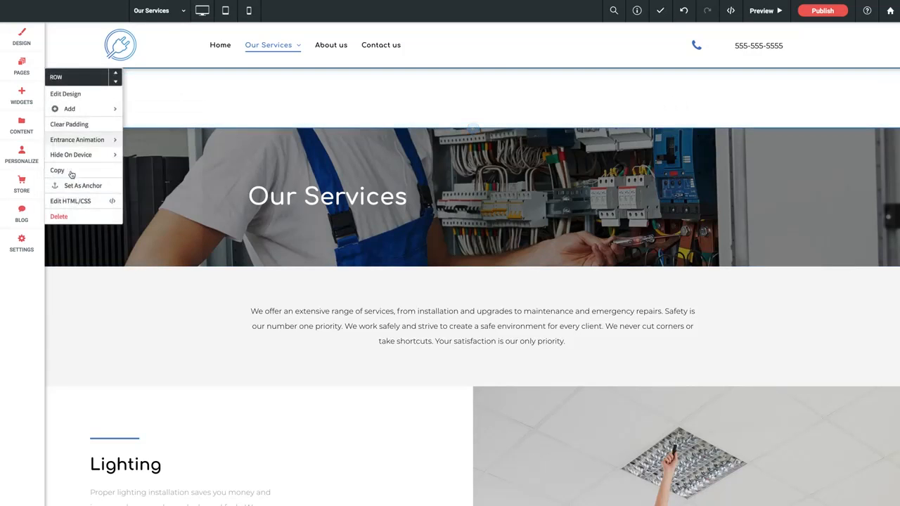
pyautogui.click(61, 217)
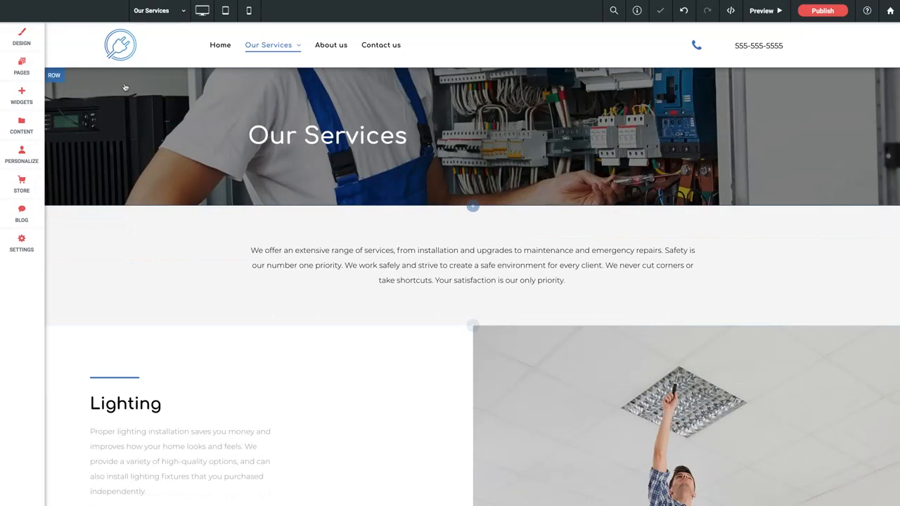
# Review the banner row's entrance animation and device-hiding options and its row design settings.
pyautogui.click(56, 77)
pyautogui.moveTo(94, 140)
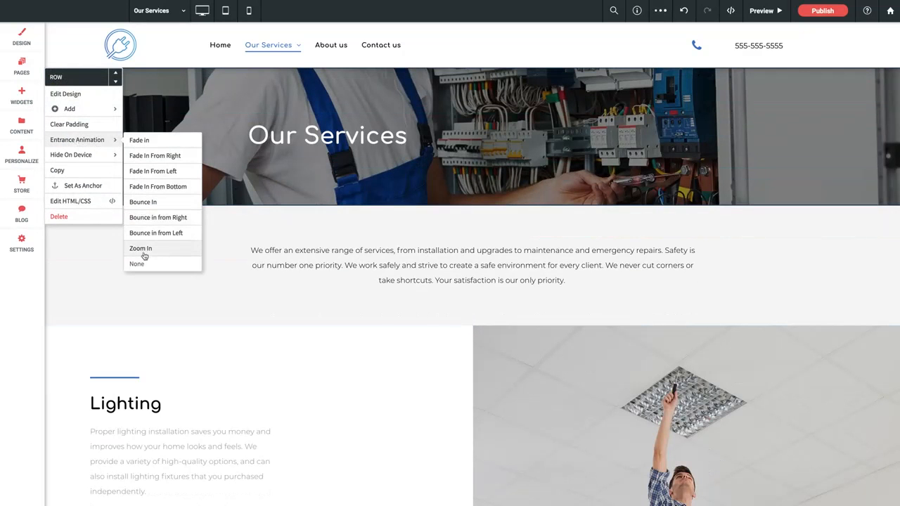
pyautogui.moveTo(82, 154)
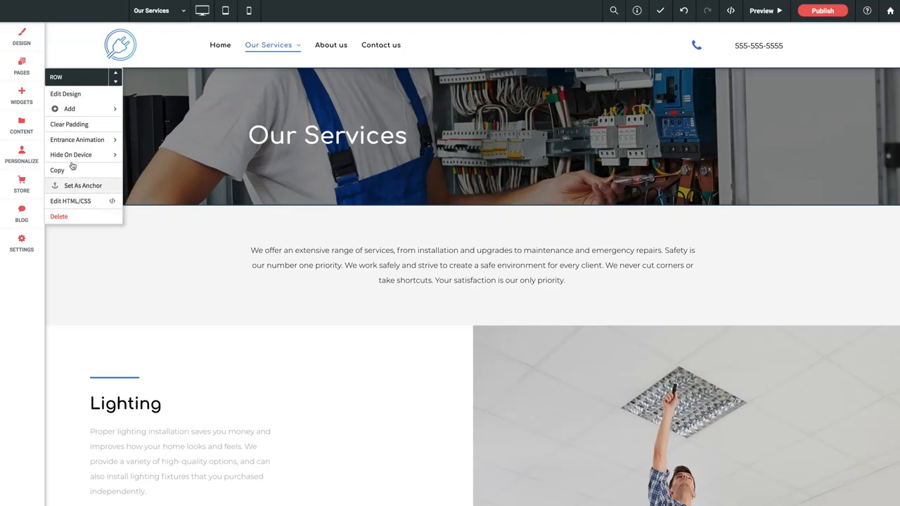
pyautogui.click(69, 96)
pyautogui.moveTo(125, 136); pyautogui.dragTo(422, 116)
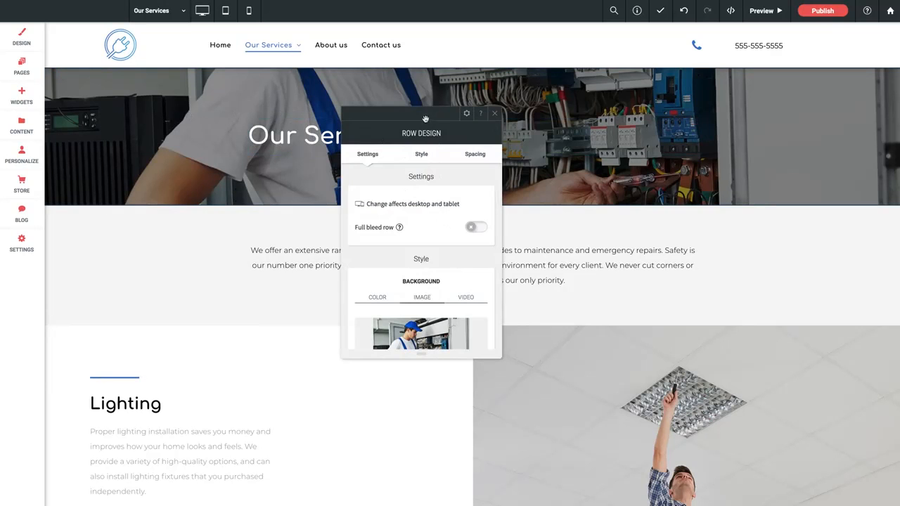
pyautogui.moveTo(426, 120); pyautogui.dragTo(556, 120)
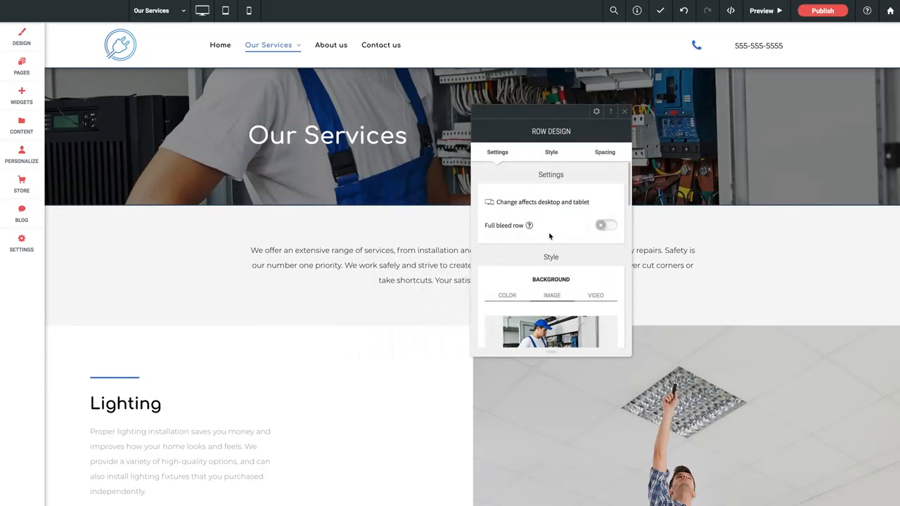
pyautogui.scroll(-1, 550, 237)
pyautogui.scroll(-5, 545, 238)
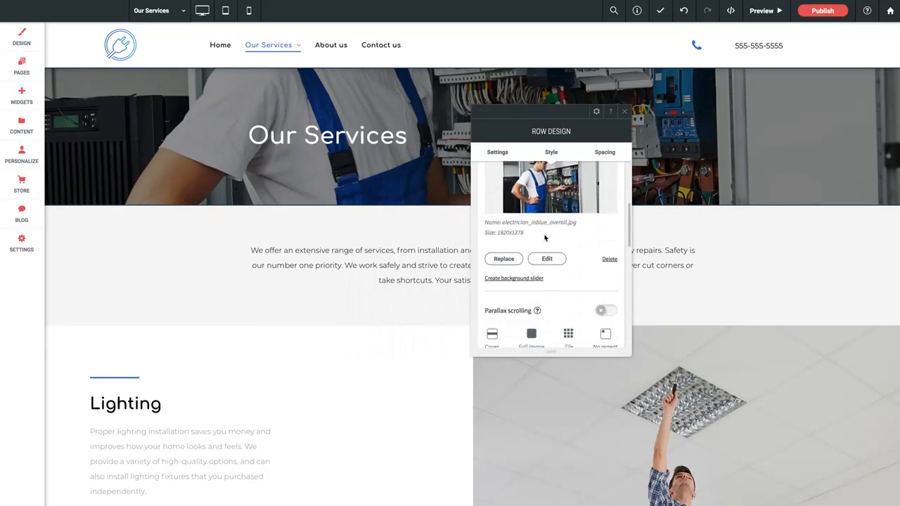
pyautogui.scroll(7, 543, 239)
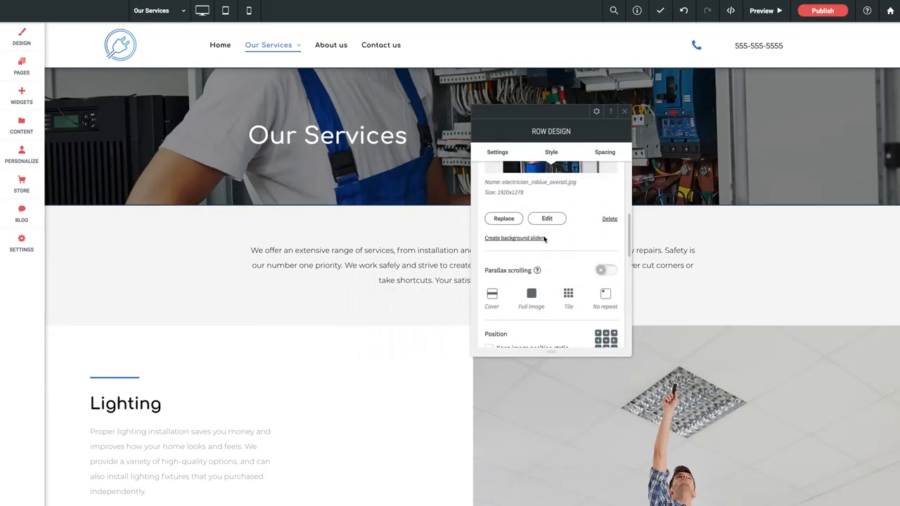
pyautogui.click(624, 114)
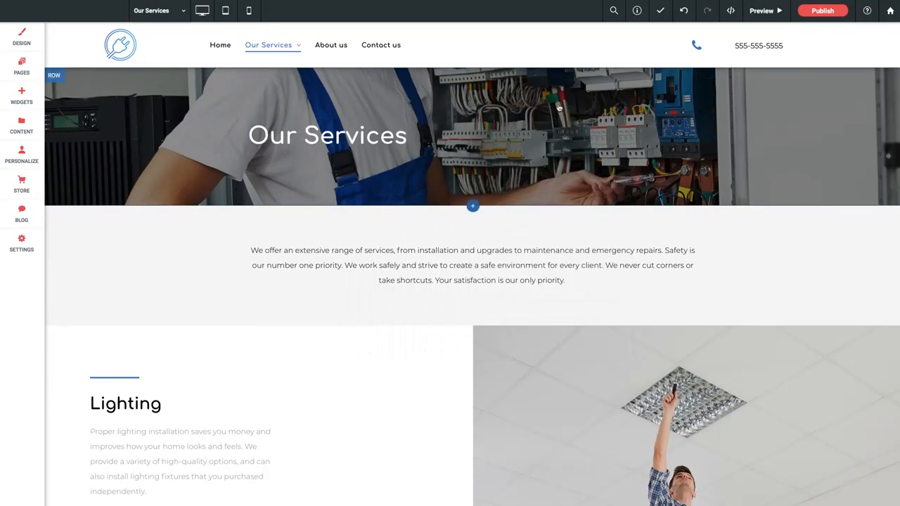
# Turn on full bleed for the "Our Services" banner row, turn it off again, and close its design settings.
pyautogui.click(748, 145)
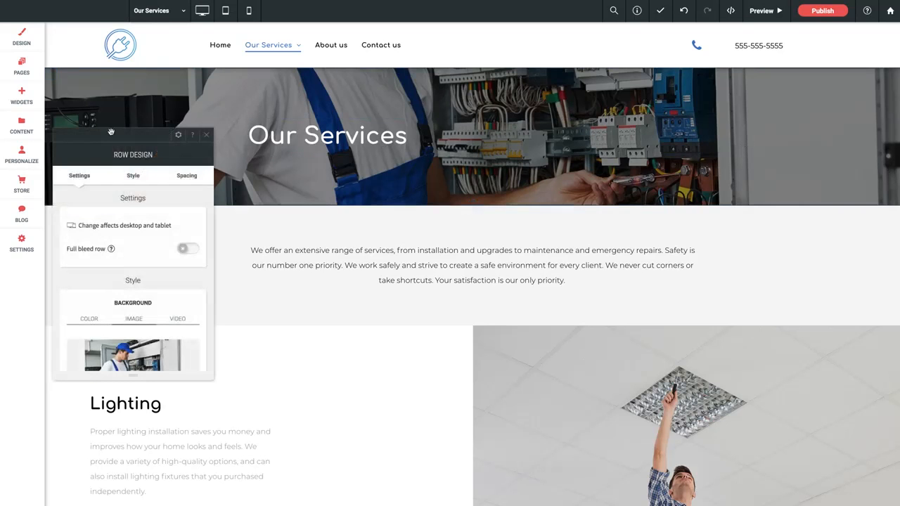
pyautogui.moveTo(128, 135); pyautogui.dragTo(461, 121)
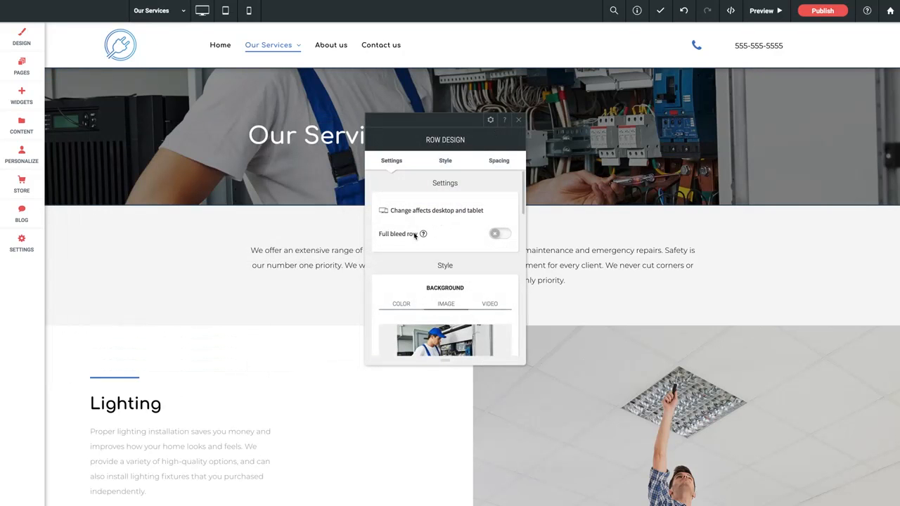
pyautogui.moveTo(444, 126); pyautogui.dragTo(550, 112)
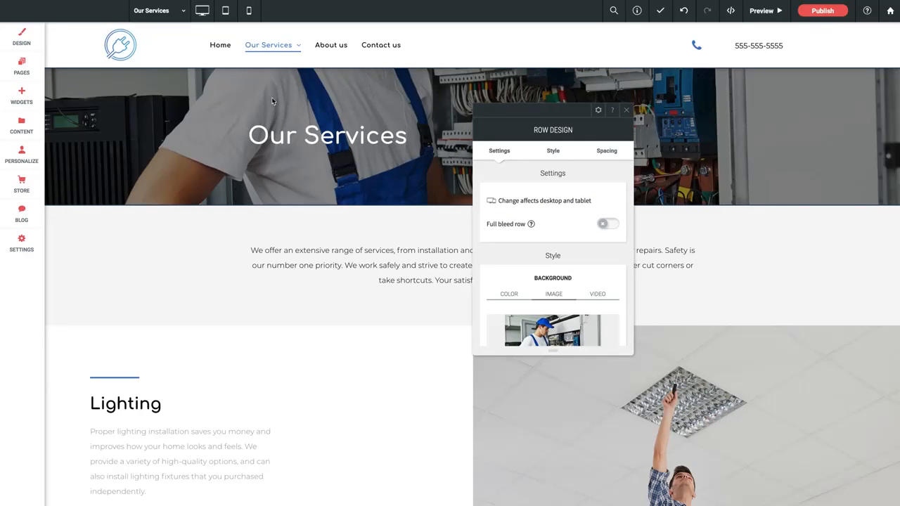
pyautogui.click(604, 225)
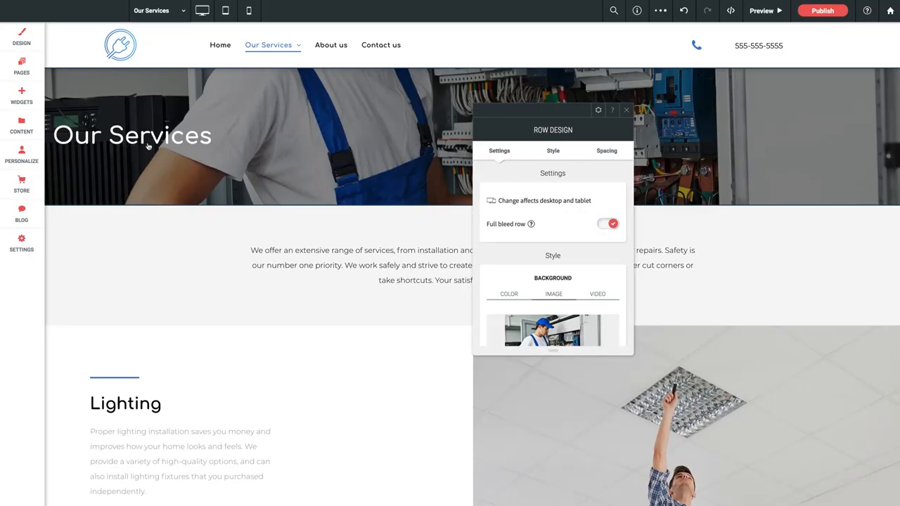
pyautogui.click(613, 222)
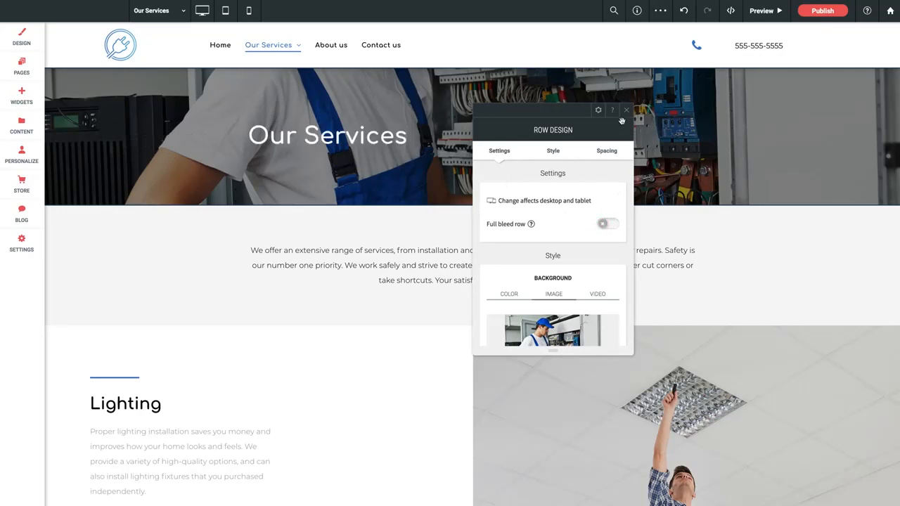
pyautogui.click(628, 113)
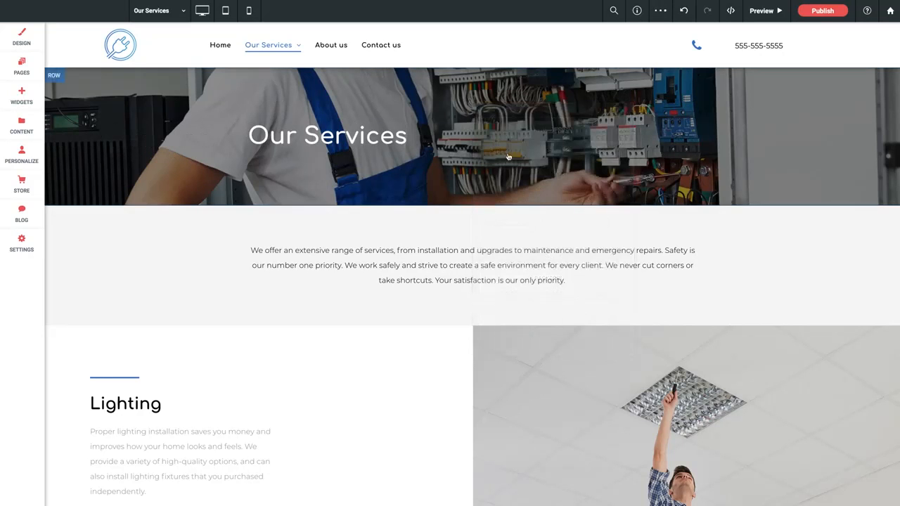
# Try full bleed on the introduction text row, switch it back off, and close its design settings.
pyautogui.click(153, 249)
pyautogui.moveTo(131, 142); pyautogui.dragTo(298, 152)
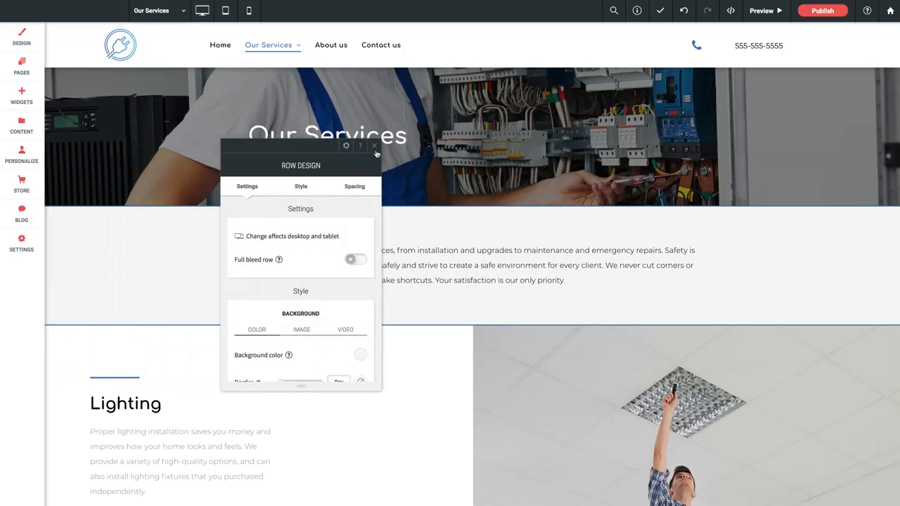
pyautogui.scroll(-2, 449, 282)
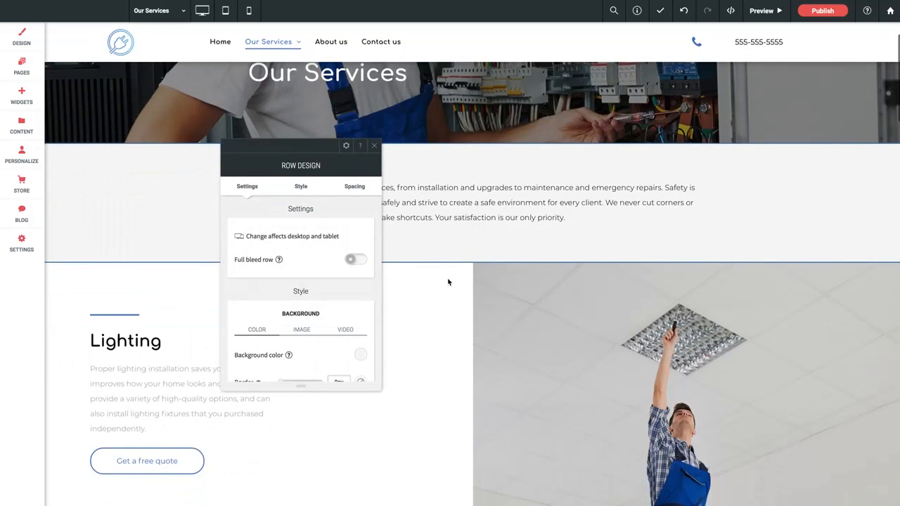
pyautogui.moveTo(293, 153); pyautogui.dragTo(157, 102)
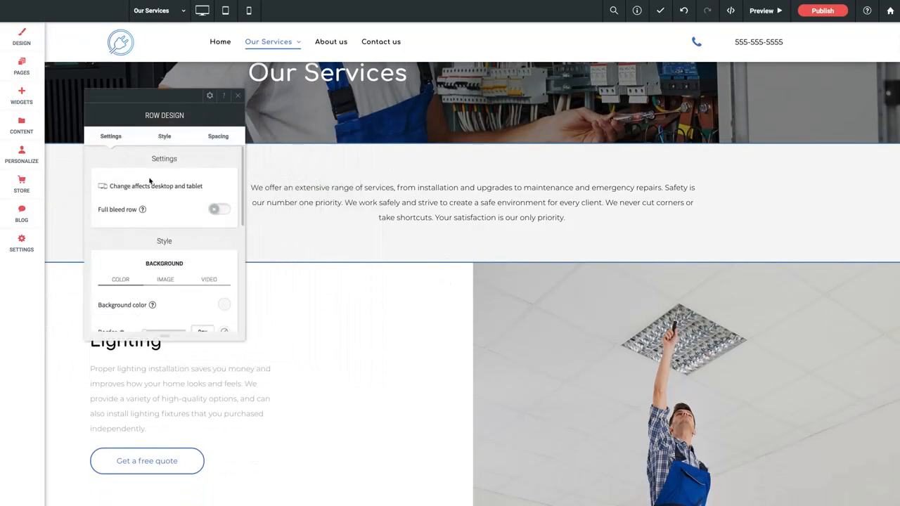
pyautogui.click(218, 210)
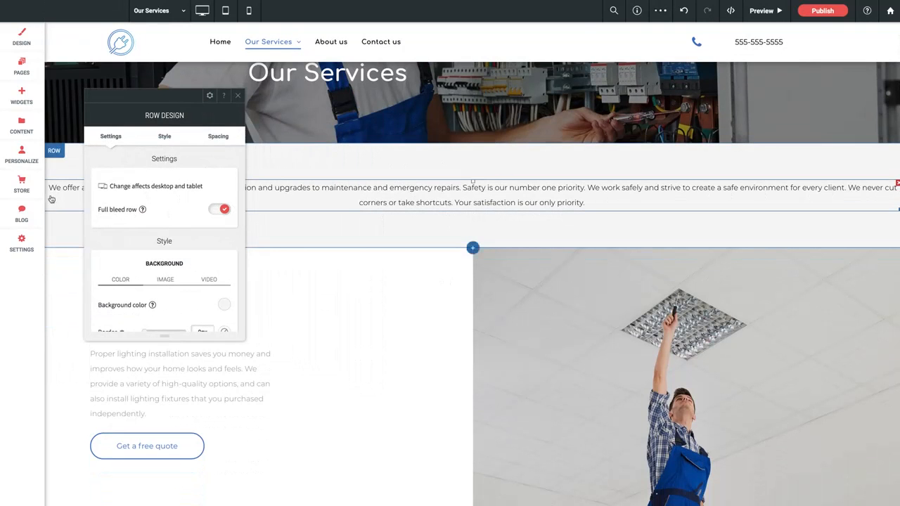
pyautogui.moveTo(178, 96); pyautogui.dragTo(410, 103)
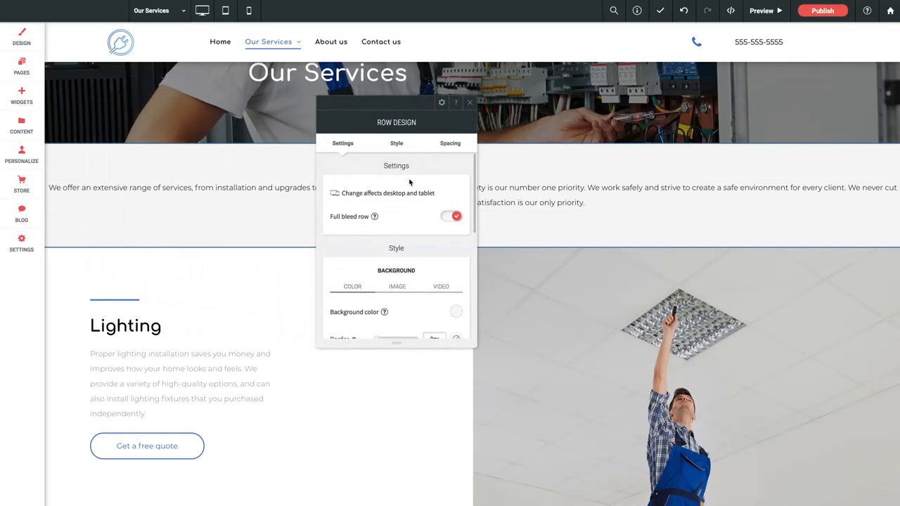
pyautogui.click(453, 219)
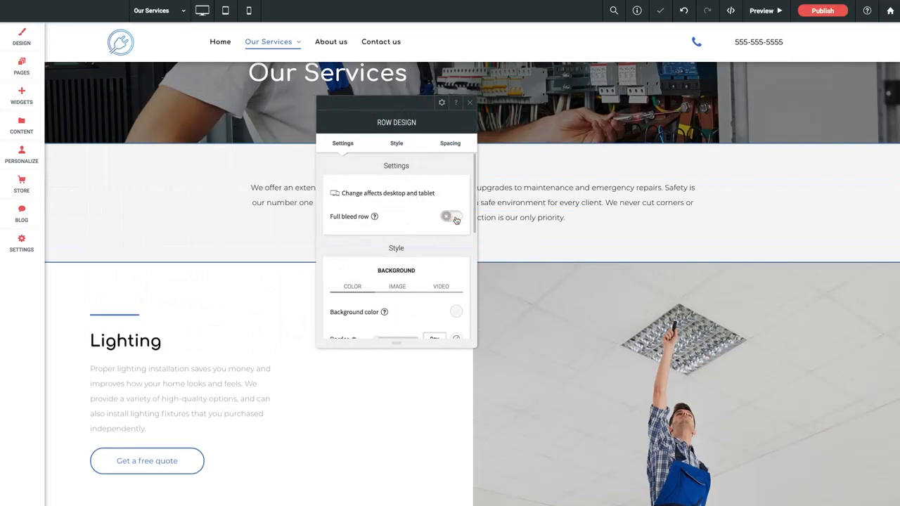
pyautogui.click(470, 103)
# Replace the "Our Services" banner row's background image with cover_about-1920x1280.jpg from the site images.
pyautogui.click(182, 181)
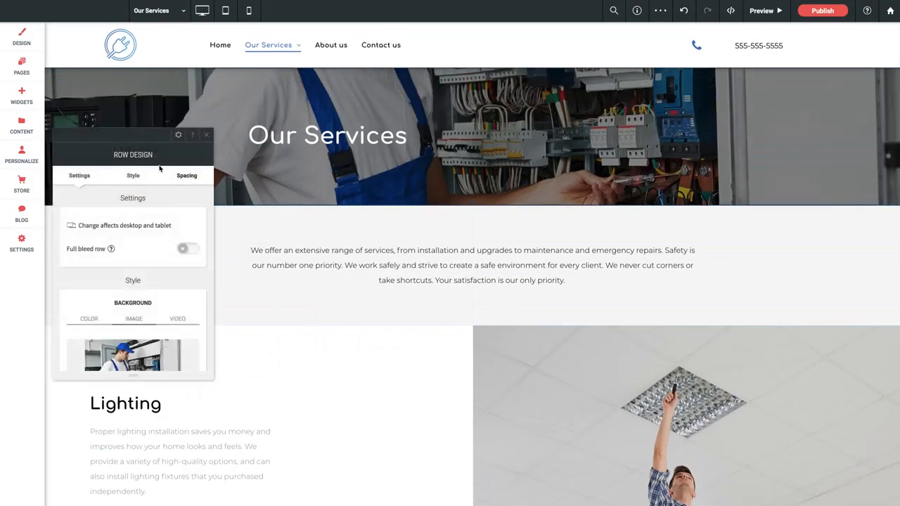
pyautogui.moveTo(157, 134); pyautogui.dragTo(386, 105)
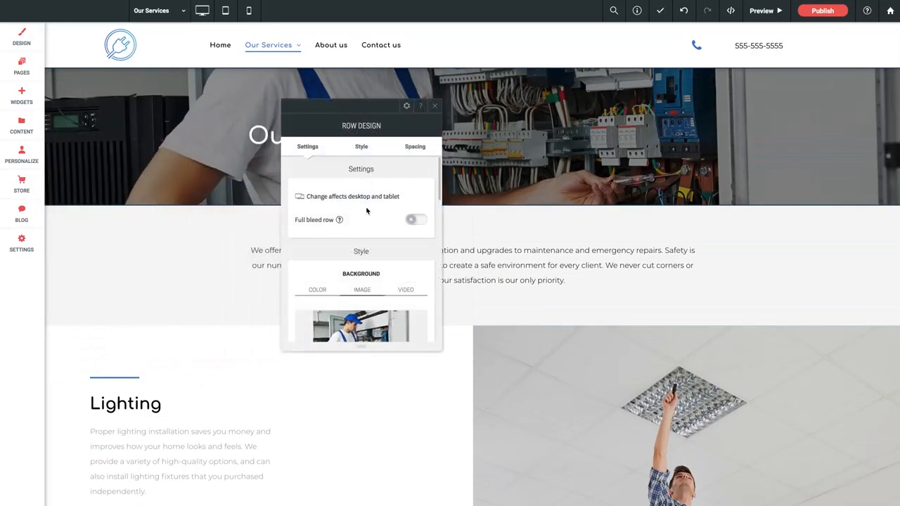
pyautogui.scroll(-3, 367, 207)
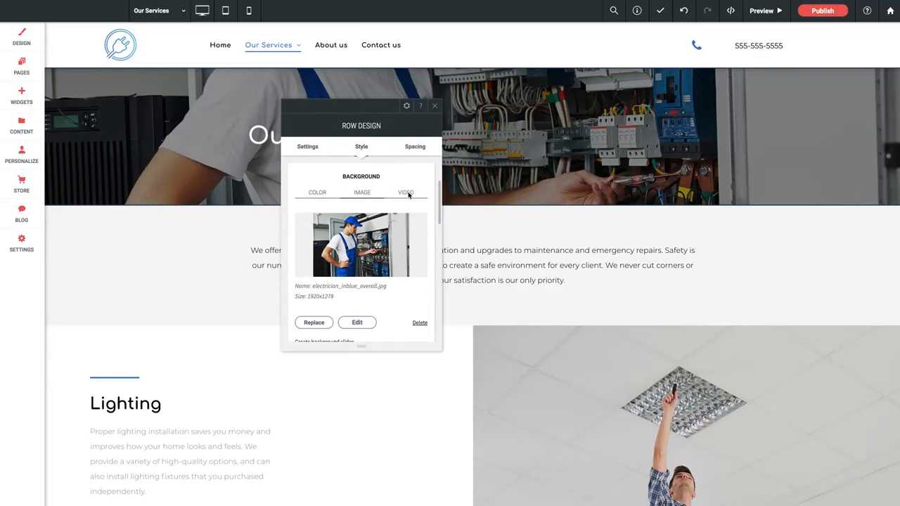
pyautogui.scroll(-1, 378, 241)
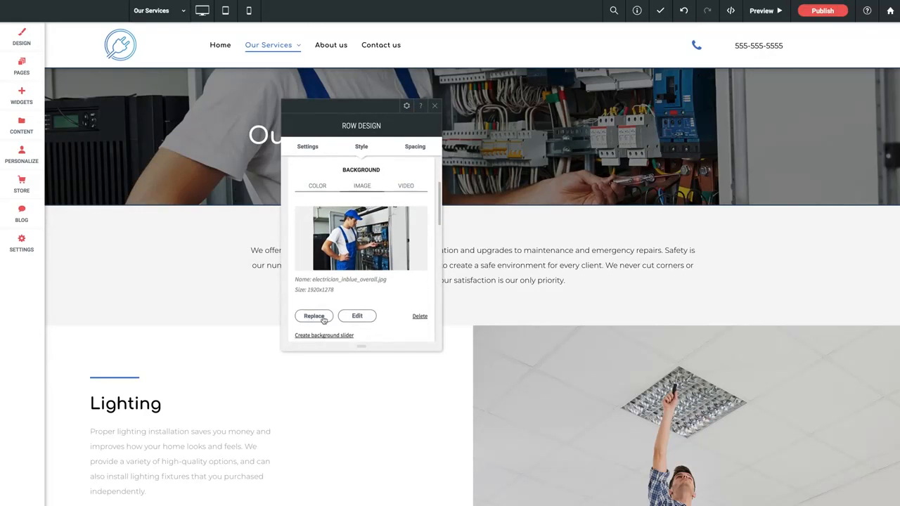
pyautogui.click(314, 317)
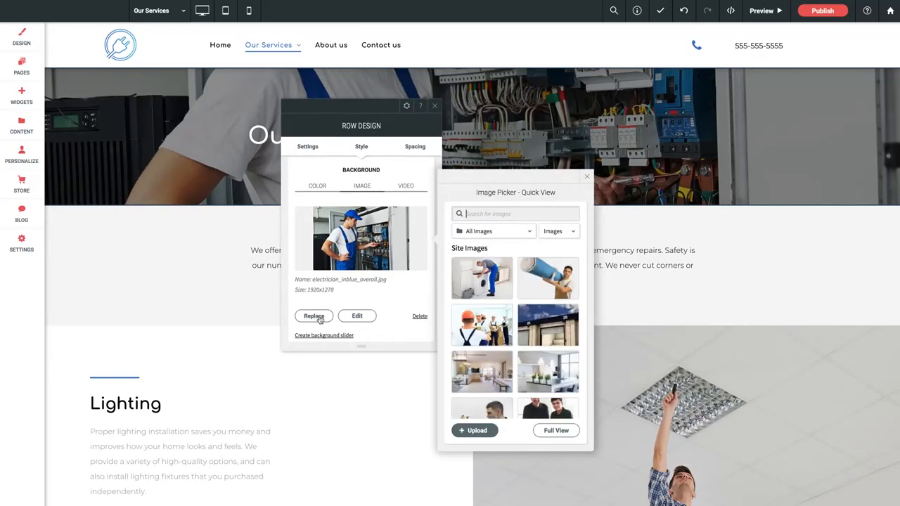
pyautogui.click(479, 328)
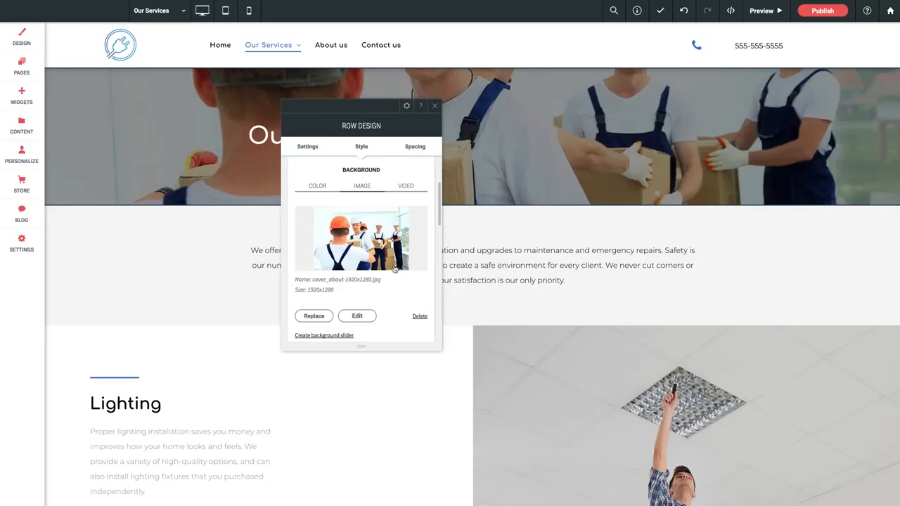
pyautogui.scroll(-2, 394, 269)
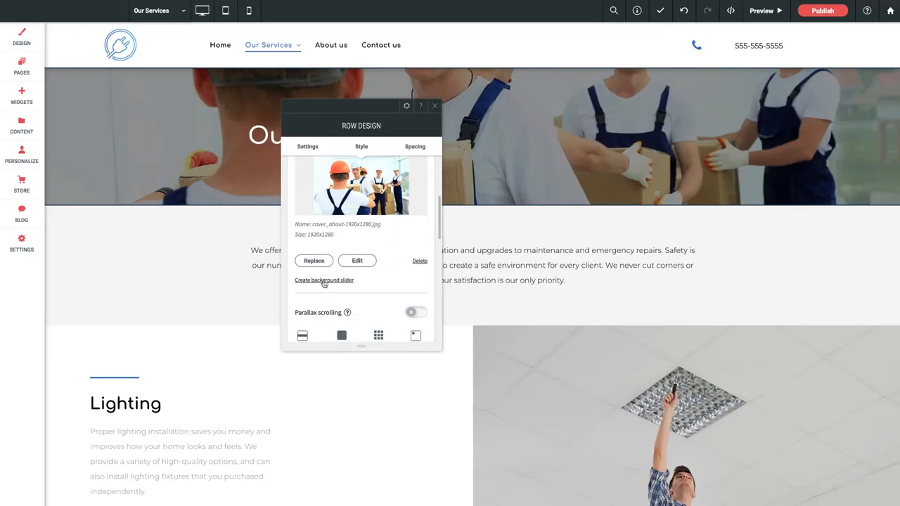
# Open the background slider gallery for the "Our Services" banner row and close it without adding images.
pyautogui.click(324, 282)
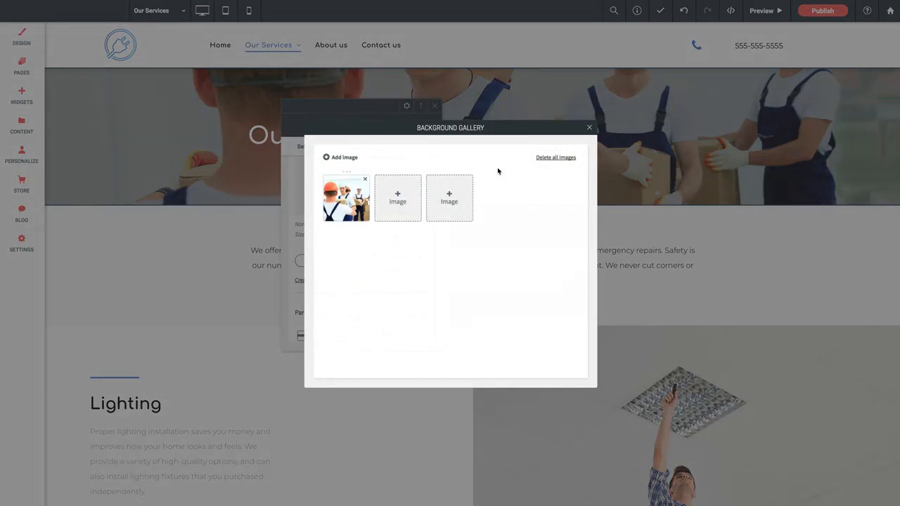
pyautogui.click(588, 128)
# Turn on parallax scrolling for the "Our Services" banner's background image and scroll the page to preview the effect.
pyautogui.scroll(-2, 360, 266)
pyautogui.click(415, 225)
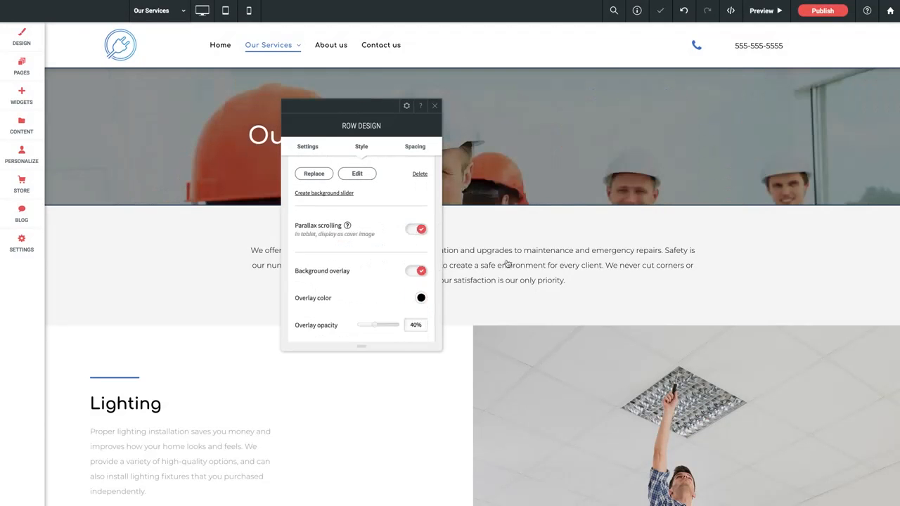
pyautogui.scroll(-1, 513, 270)
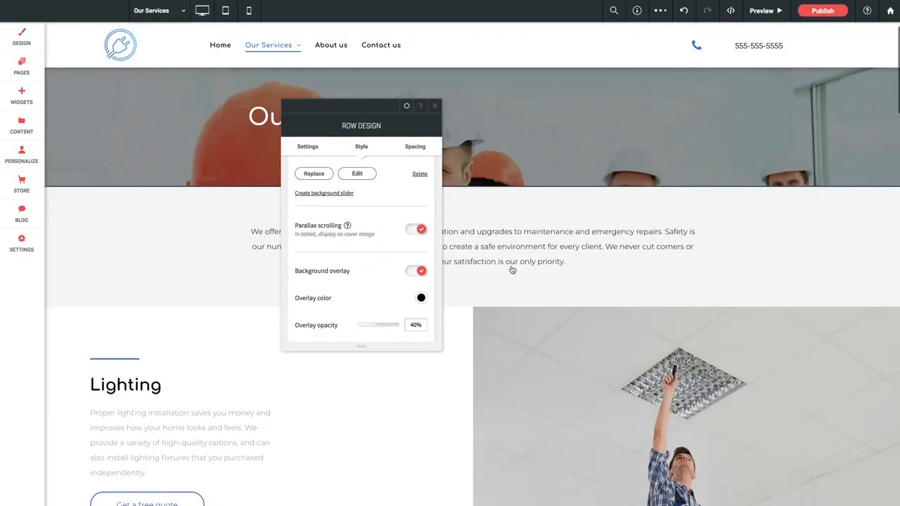
pyautogui.scroll(1, 513, 270)
pyautogui.scroll(-1, 513, 270)
pyautogui.scroll(-1, 513, 270)
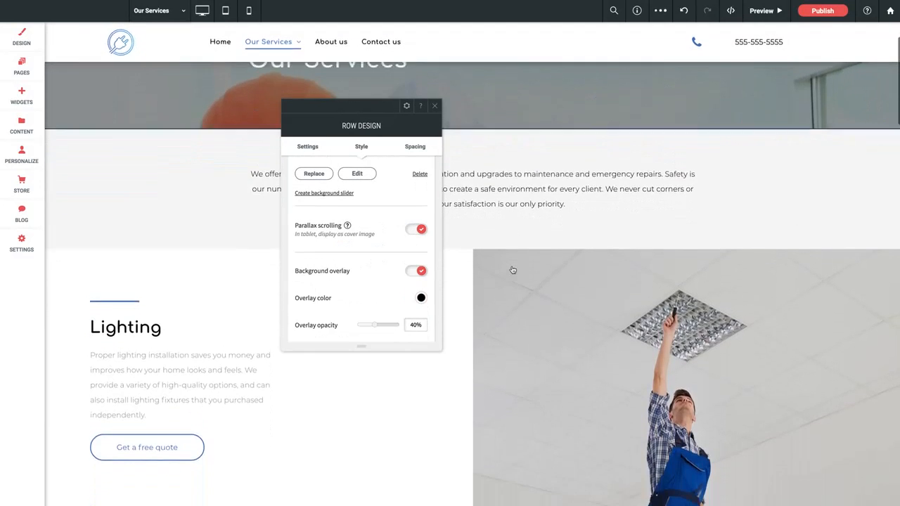
pyautogui.scroll(1, 512, 270)
pyautogui.scroll(-1, 513, 270)
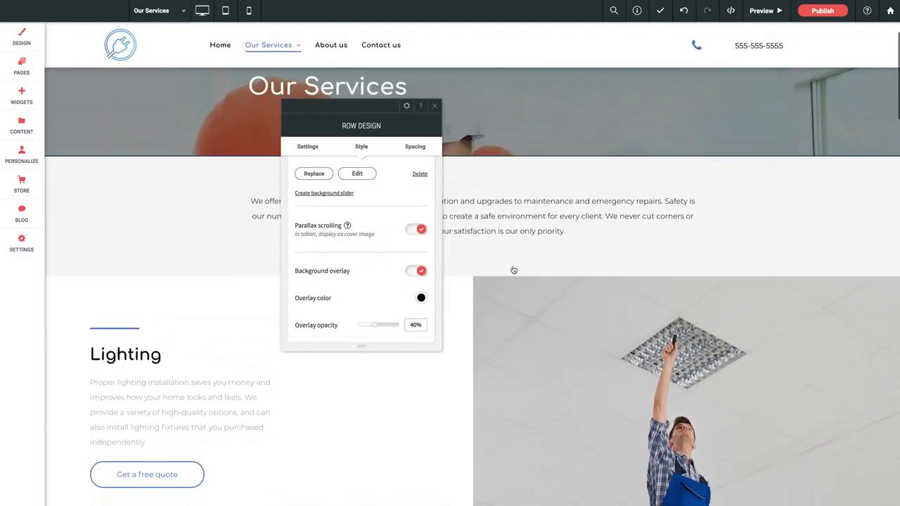
pyautogui.scroll(1, 513, 270)
pyautogui.scroll(1, 513, 270)
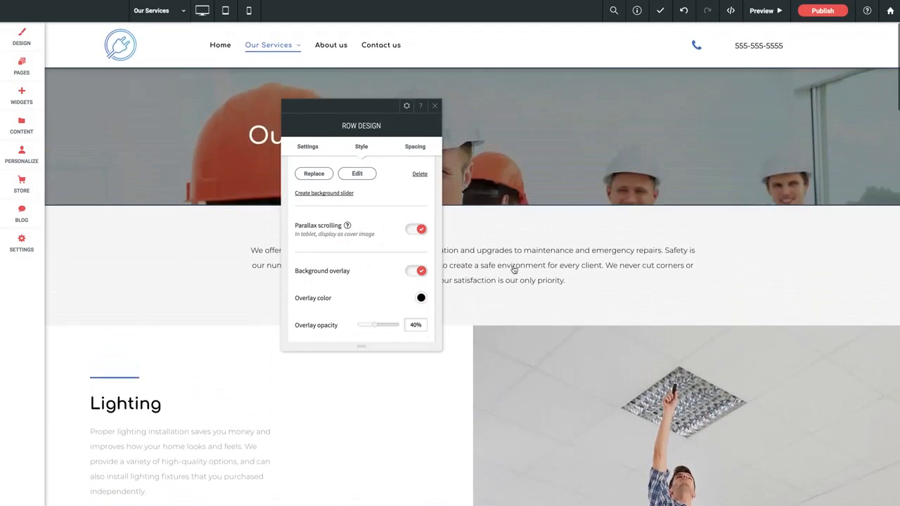
# Turn the banner's parallax scrolling back off and scroll the page to compare how the background image moves.
pyautogui.click(420, 230)
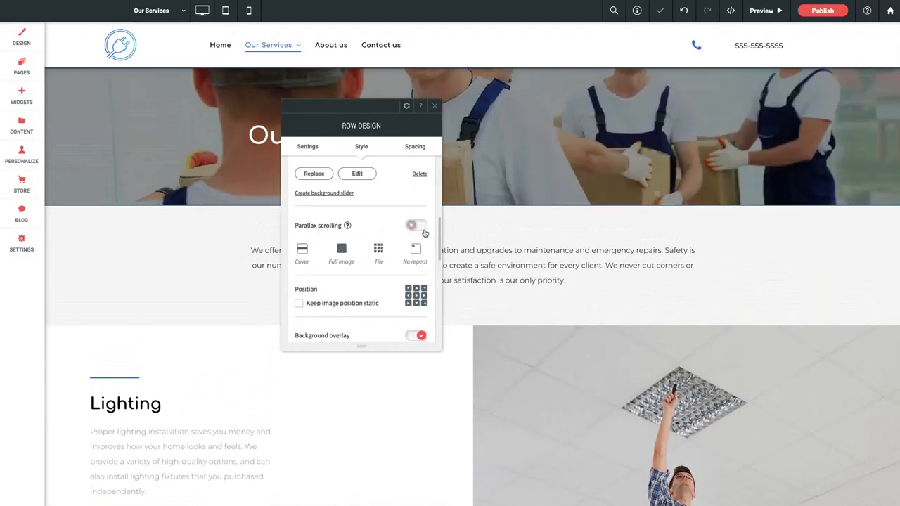
pyautogui.scroll(-1, 568, 260)
pyautogui.scroll(1, 569, 260)
pyautogui.scroll(-1, 570, 260)
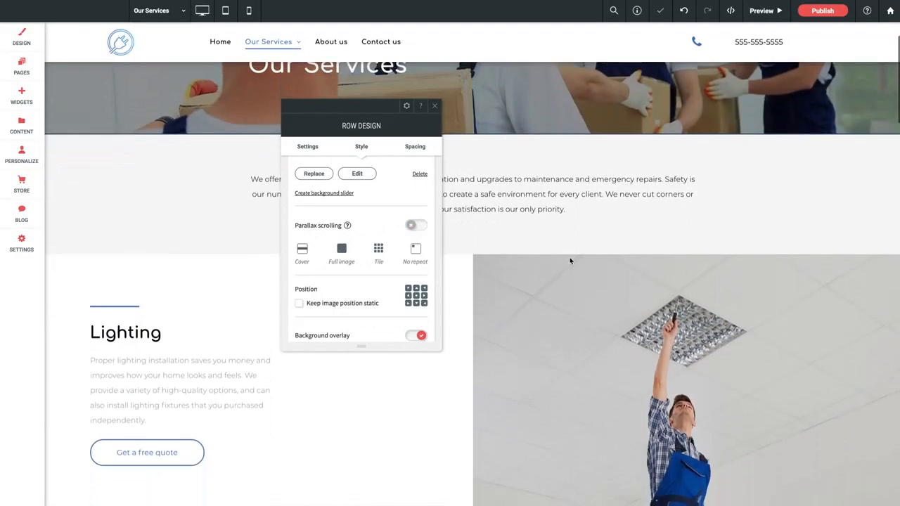
pyautogui.scroll(1, 569, 261)
pyautogui.scroll(-1, 342, 286)
# Review the banner row's image position, background overlay, border, and shadow settings.
pyautogui.scroll(-2, 342, 285)
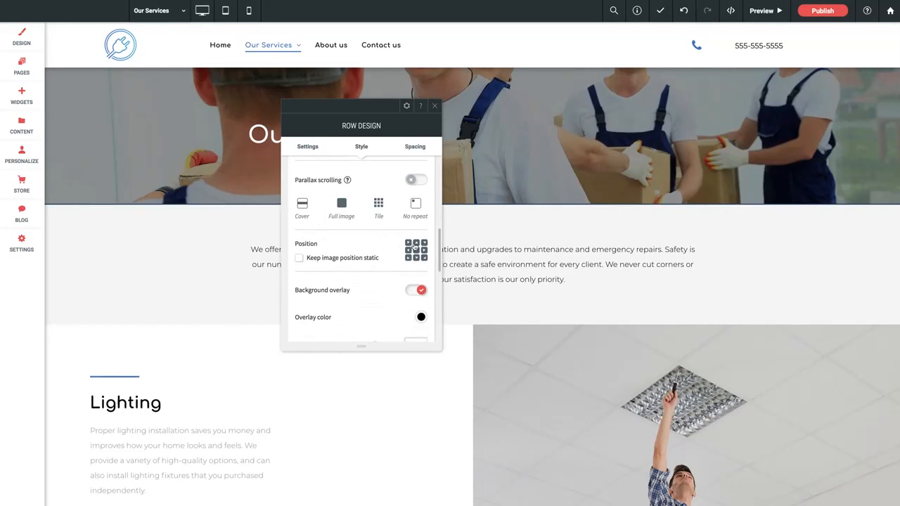
pyautogui.scroll(-1, 387, 260)
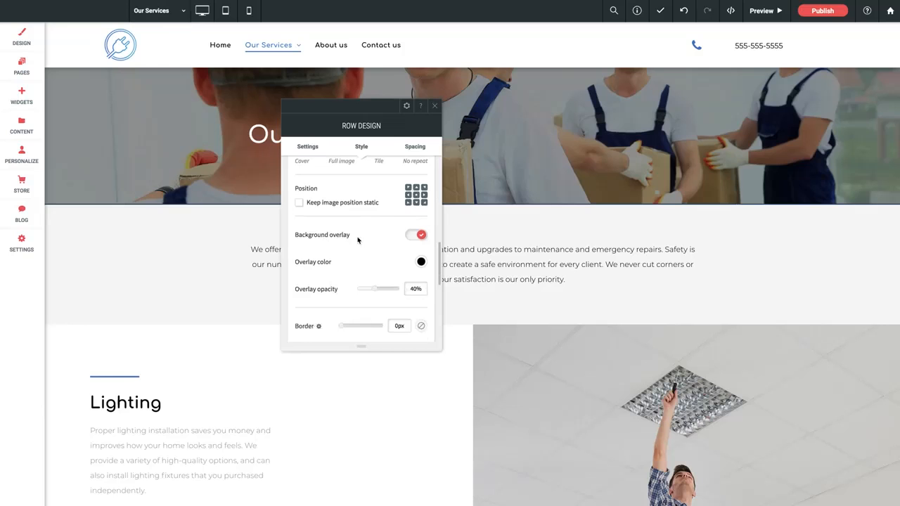
pyautogui.scroll(-1, 430, 257)
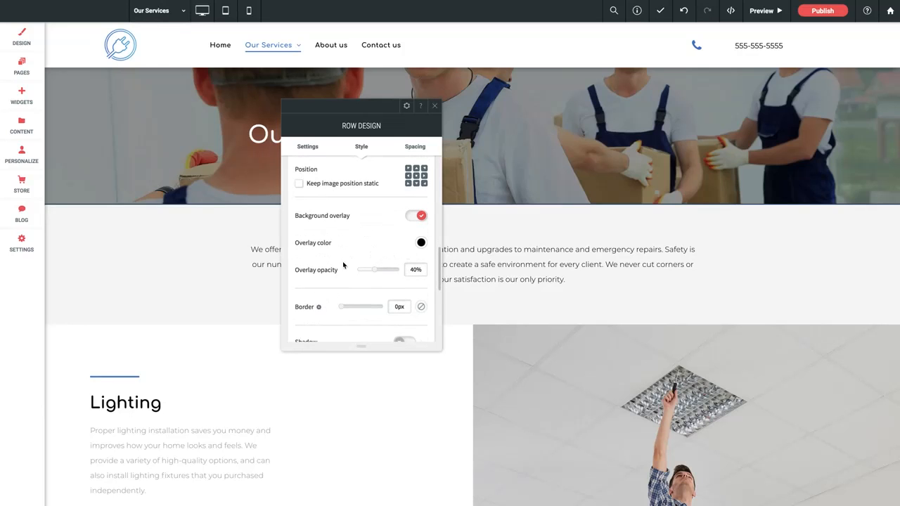
pyautogui.scroll(-3, 340, 267)
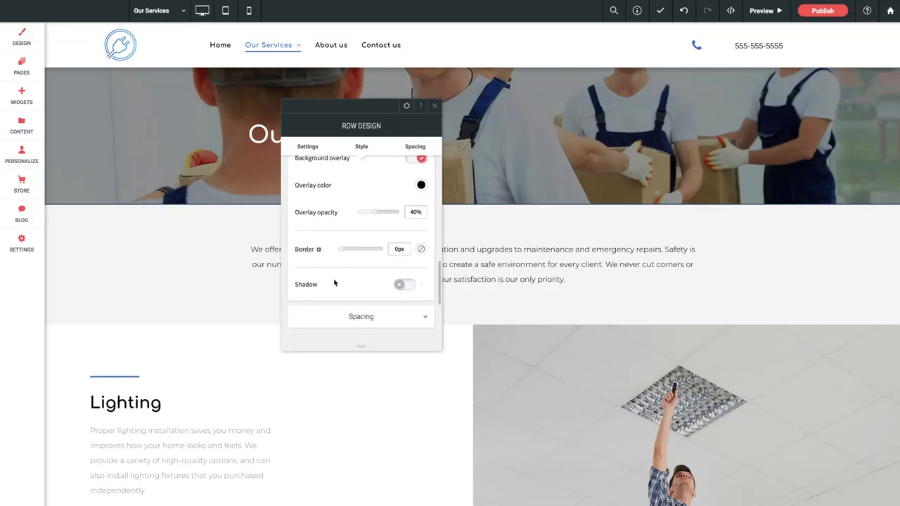
pyautogui.scroll(-2, 335, 284)
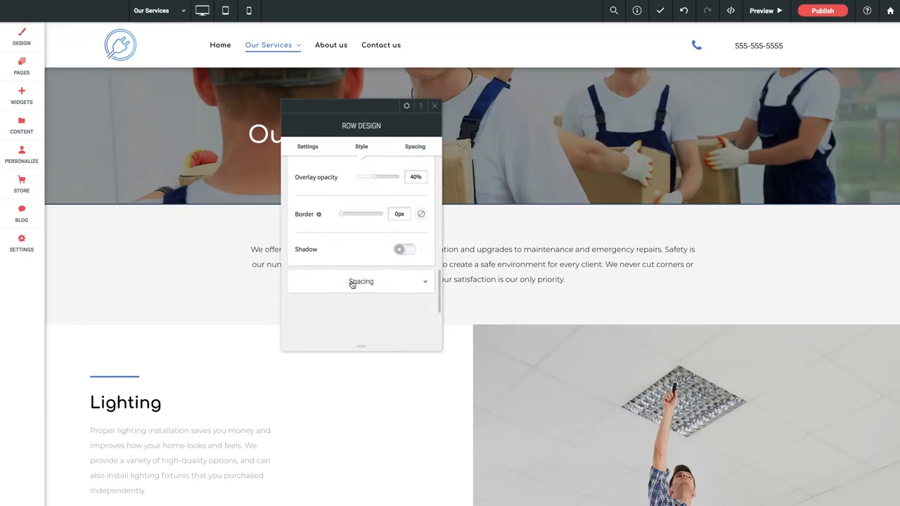
# Set the banner row's top and bottom inner padding to 150px on desktop and tablet, and close its design settings.
pyautogui.click(363, 282)
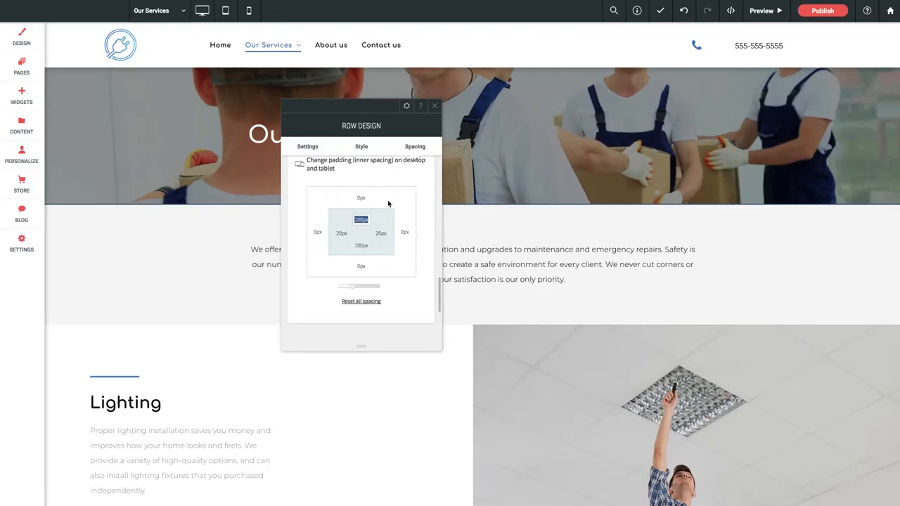
pyautogui.click(345, 219)
pyautogui.moveTo(369, 220); pyautogui.dragTo(350, 222)
pyautogui.write('150')
pyautogui.click(359, 245)
pyautogui.write('150')
pyautogui.press('Return')
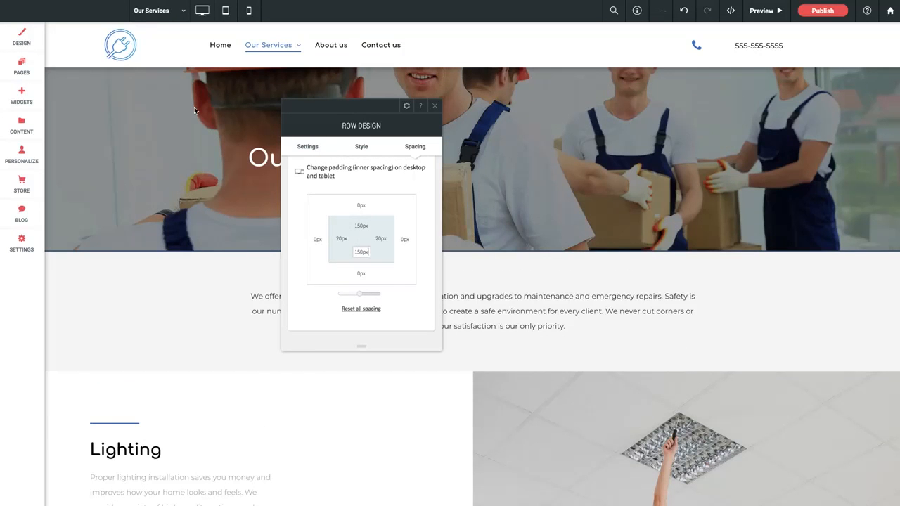
pyautogui.click(435, 108)
# Move the Lighting section's blue divider line from above the heading to between the heading and the paragraph.
pyautogui.scroll(-4, 245, 277)
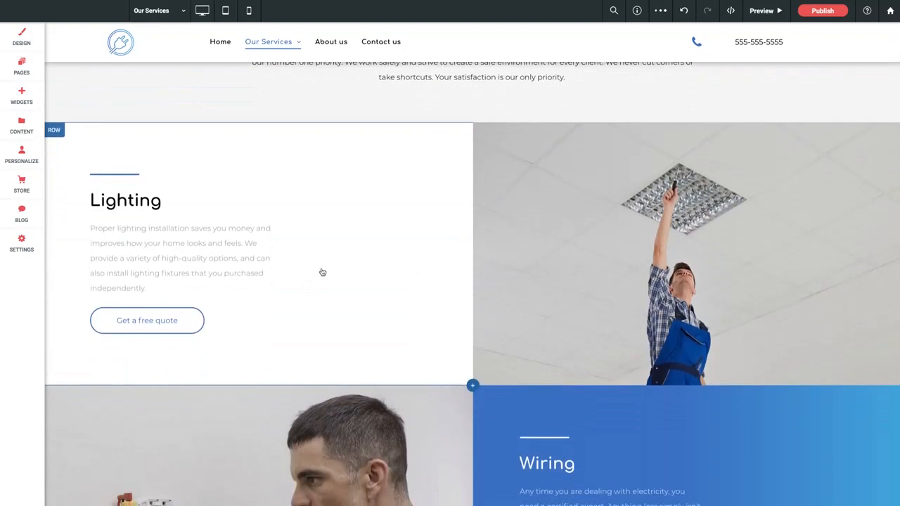
pyautogui.scroll(-1, 323, 271)
pyautogui.scroll(-3, 328, 270)
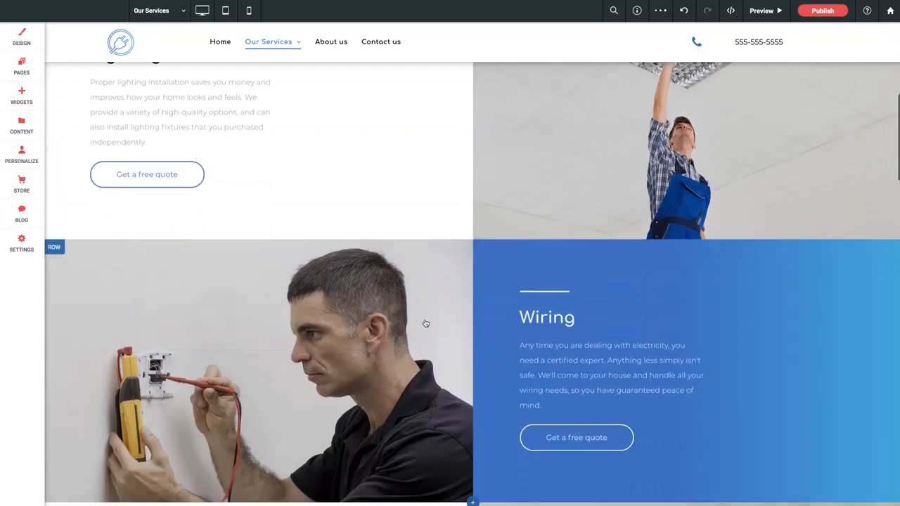
pyautogui.scroll(-2, 425, 323)
pyautogui.scroll(6, 425, 323)
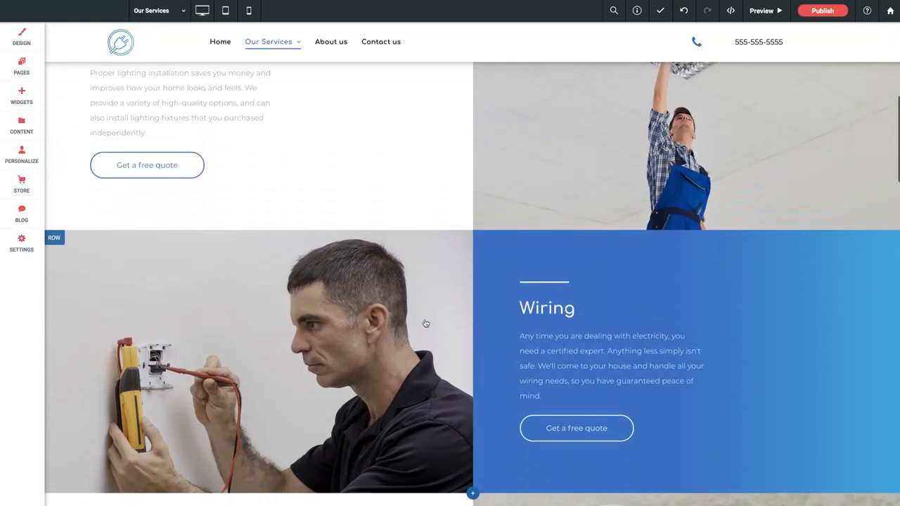
pyautogui.scroll(1, 425, 323)
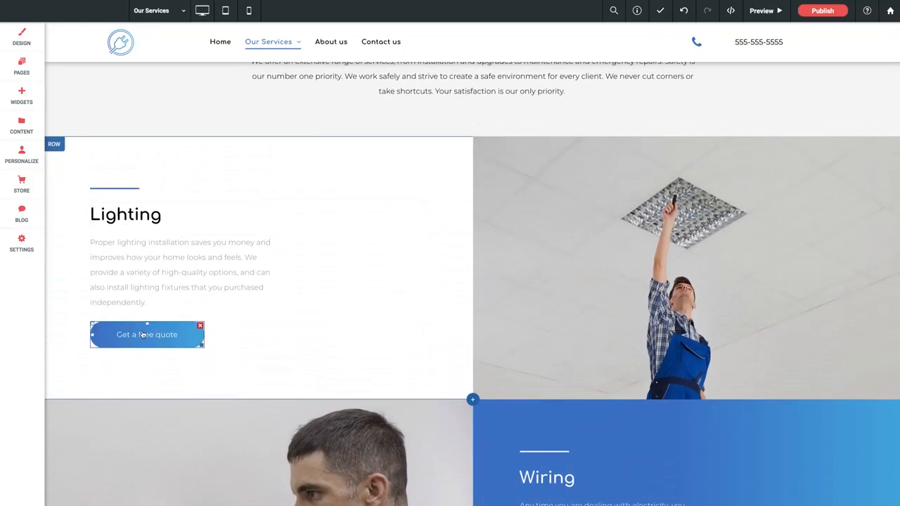
pyautogui.click(114, 184)
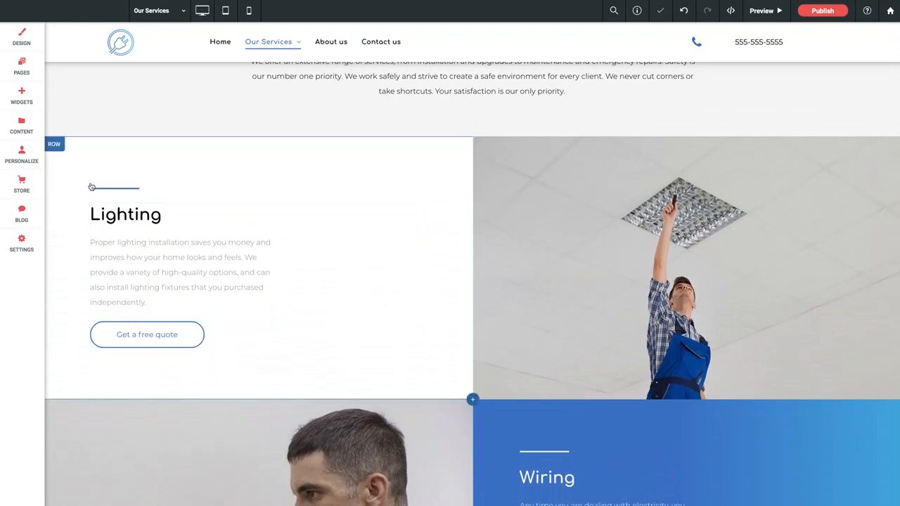
pyautogui.moveTo(101, 186); pyautogui.dragTo(104, 263)
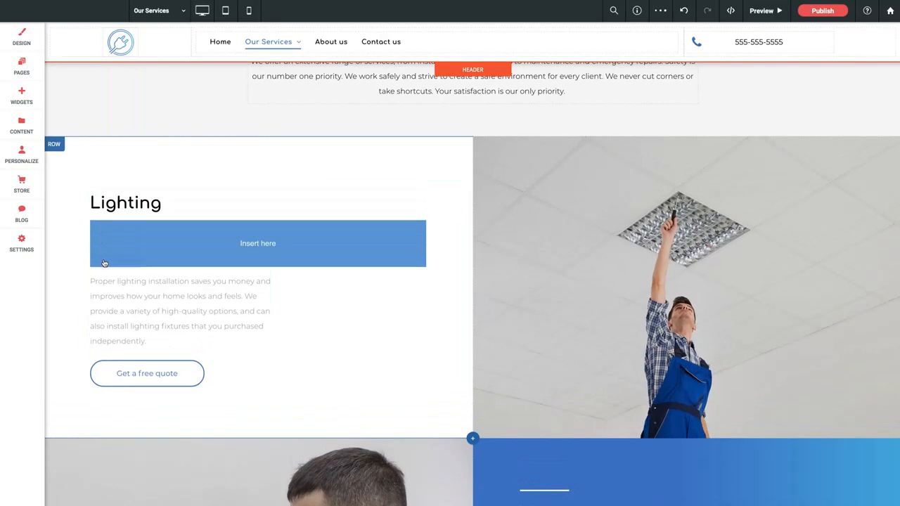
pyautogui.moveTo(104, 263); pyautogui.dragTo(104, 263)
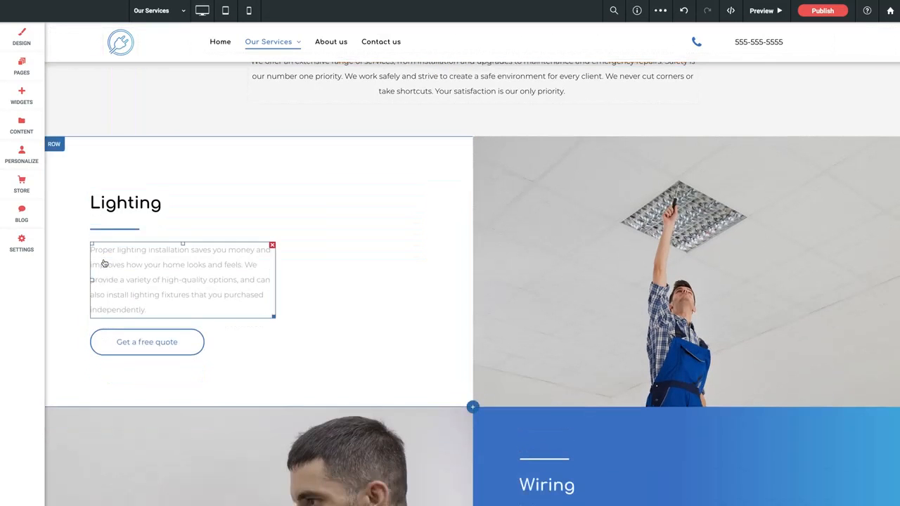